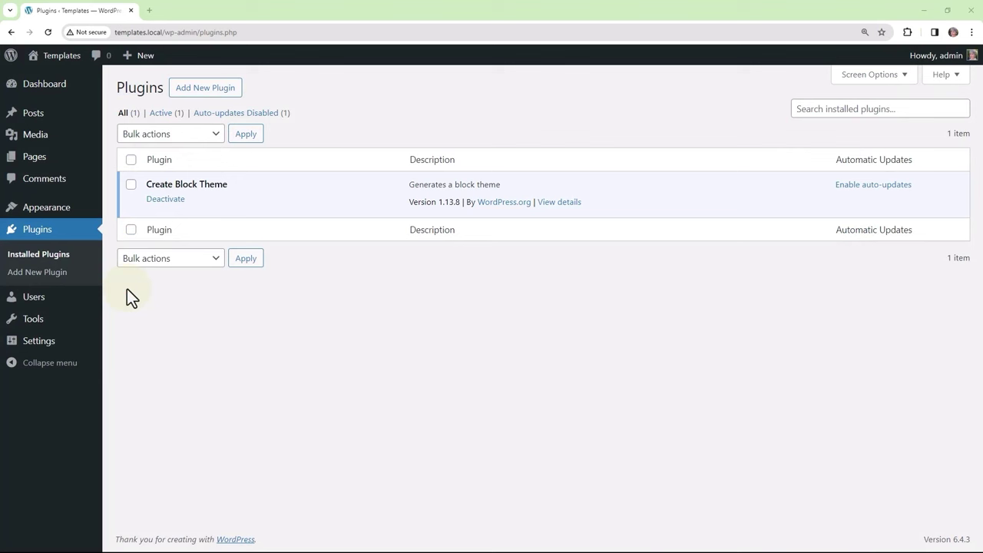
- Go from the WordPress admin sidebar to the Site Editor's list of theme templates
mouse_move(53, 208)
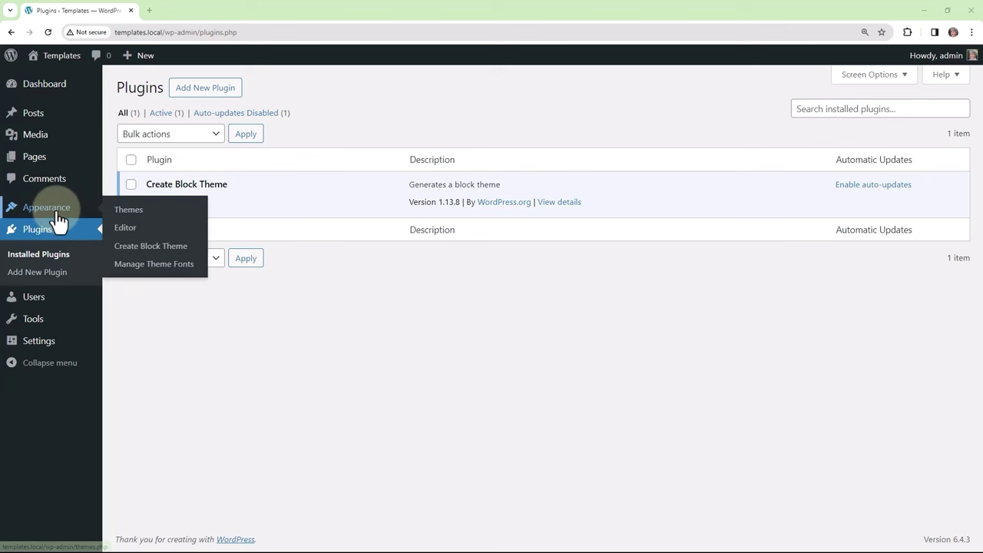
left_click(126, 246)
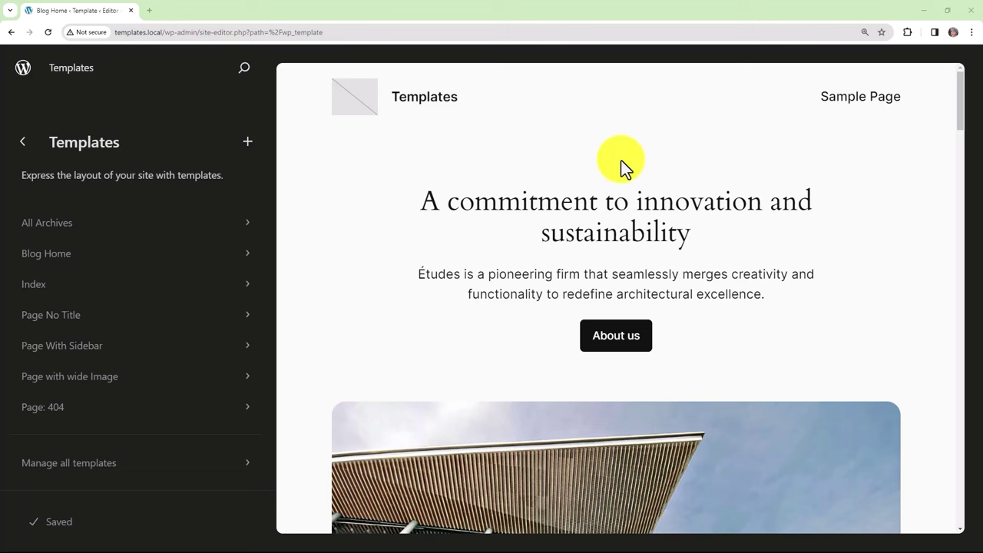
- Add a 'hello world' paragraph below the Posts heading in the Index template and save it
left_click(52, 284)
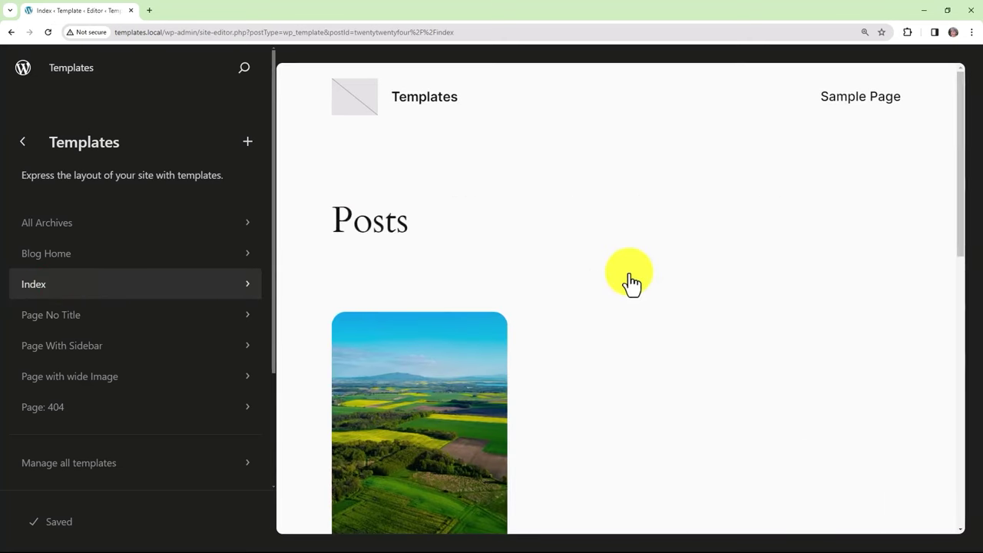
left_click(417, 230)
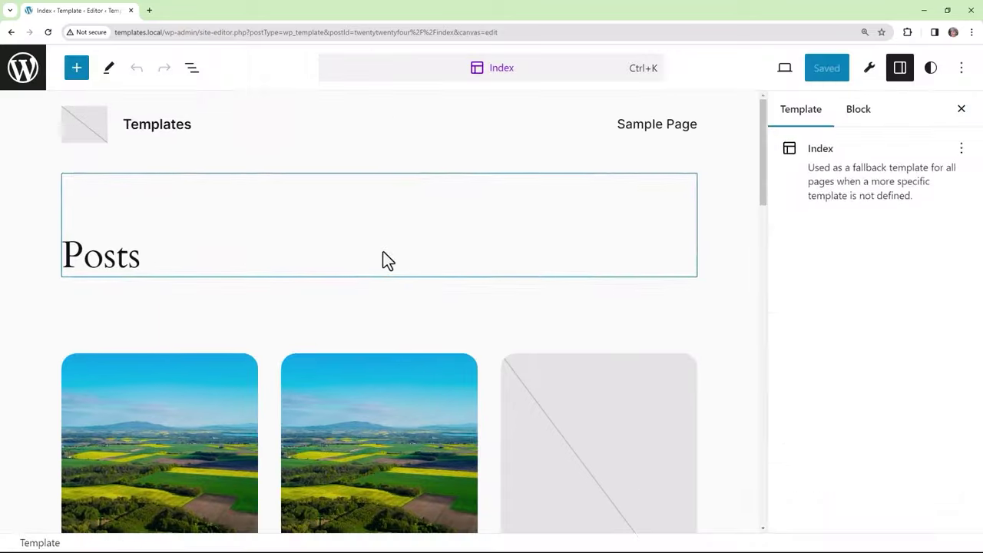
left_click(410, 245)
key("Return")
type("hello world")
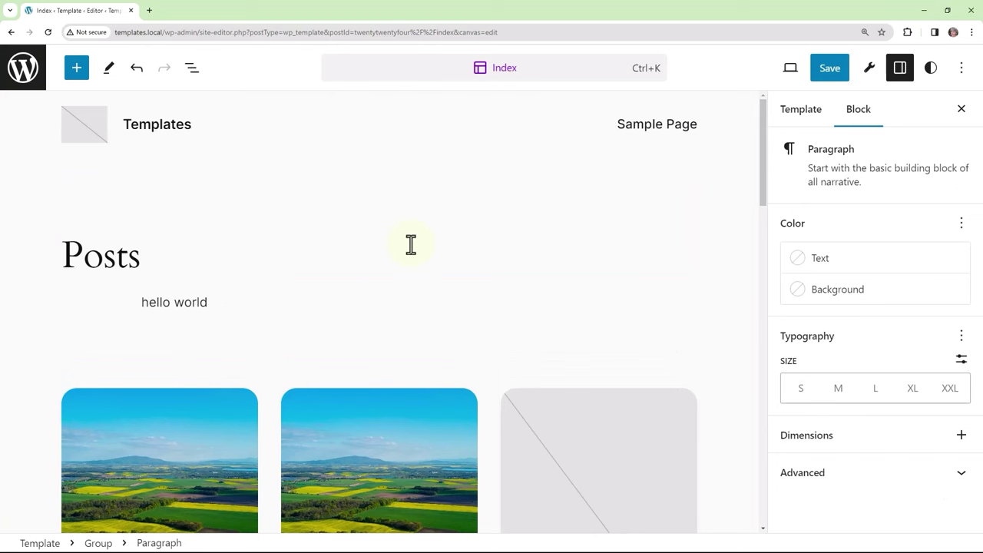
left_click(830, 75)
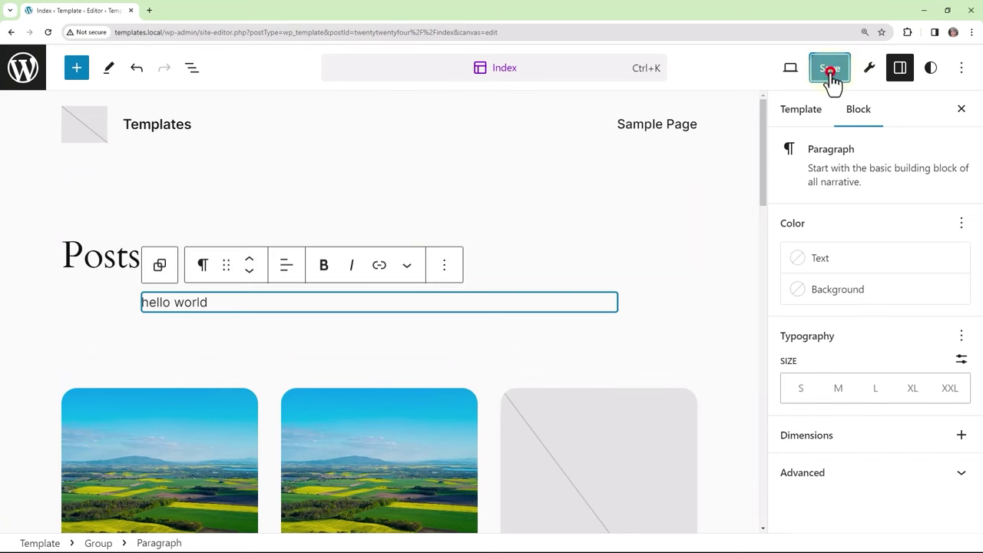
left_click(831, 77)
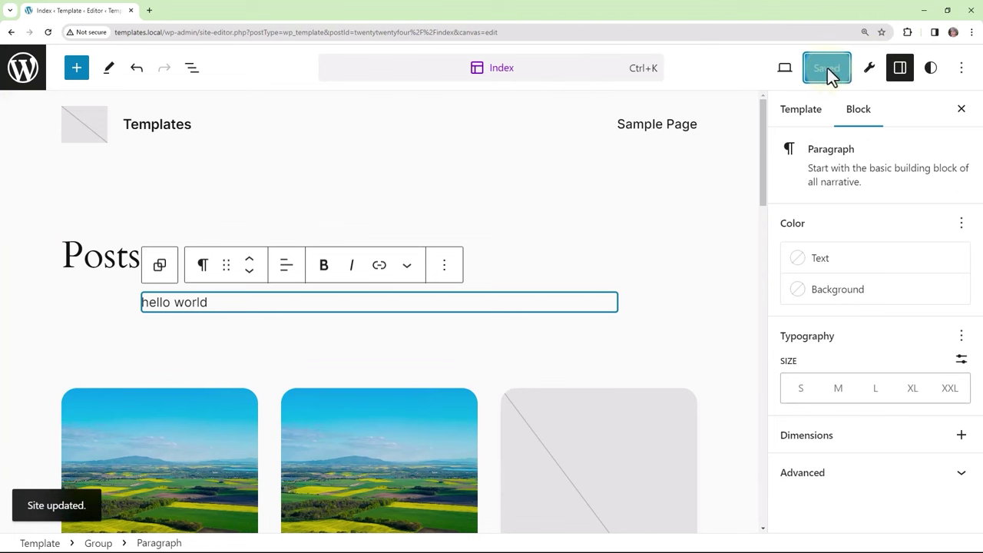
- Add a new custom colour to the Styles palette and set it to purple #5E2796
left_click(931, 70)
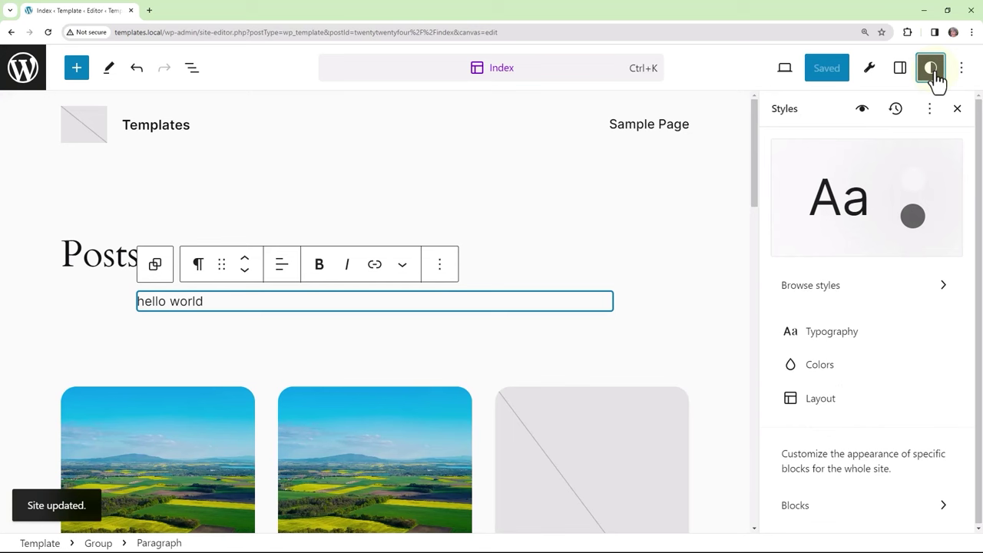
left_click(837, 365)
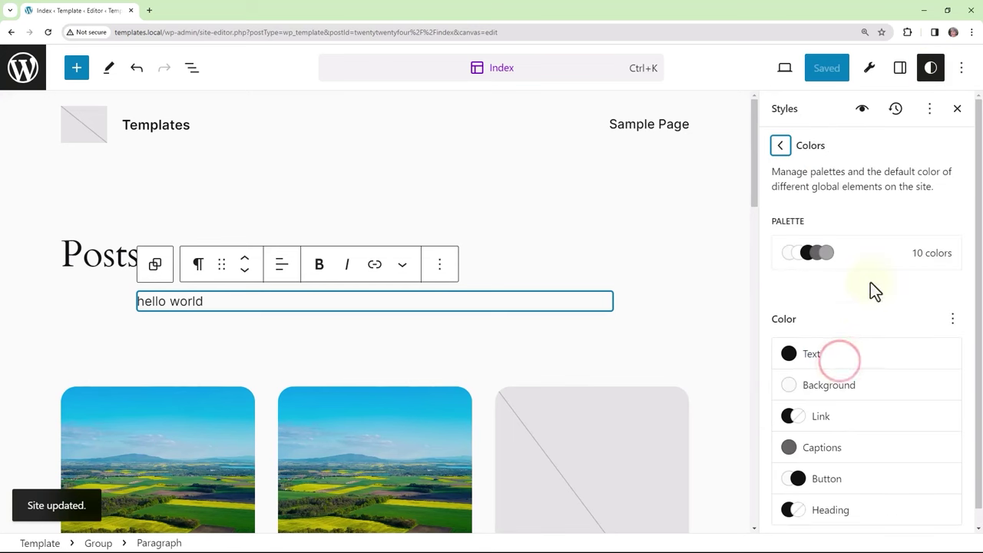
left_click(876, 254)
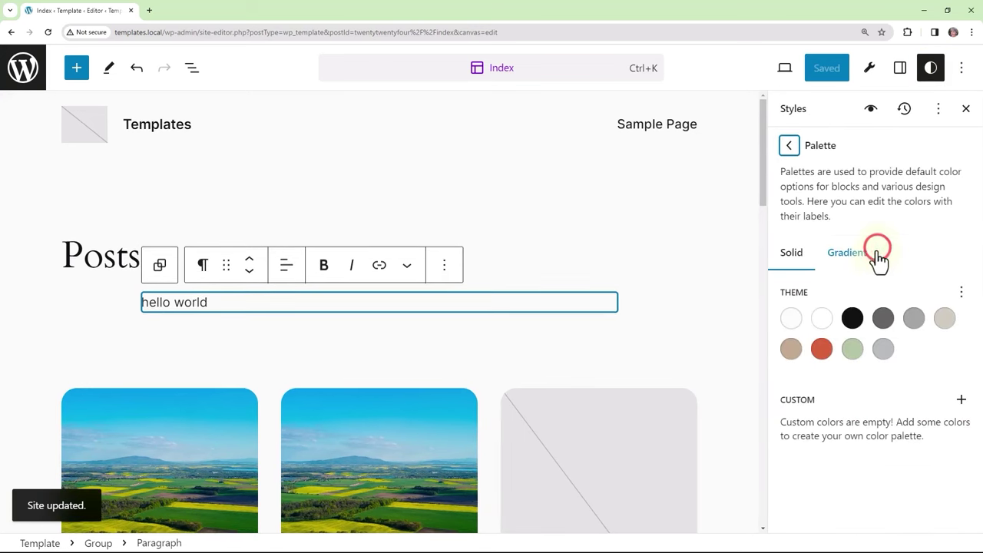
left_click(961, 401)
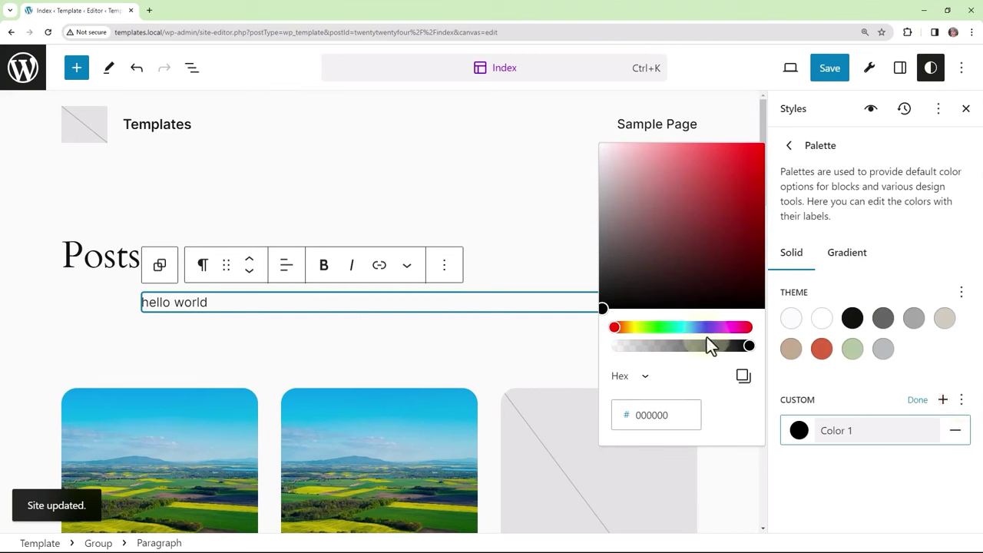
left_click(714, 328)
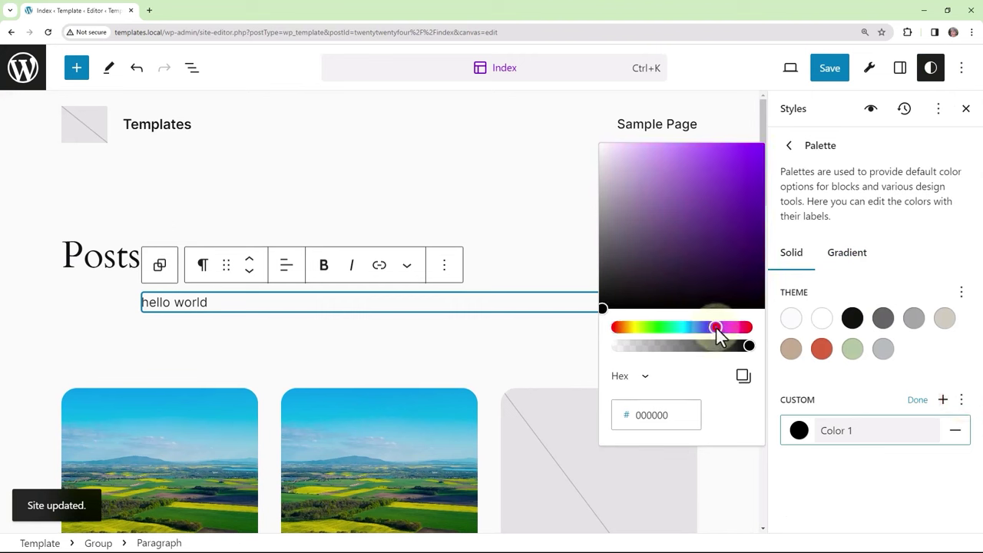
left_click(720, 211)
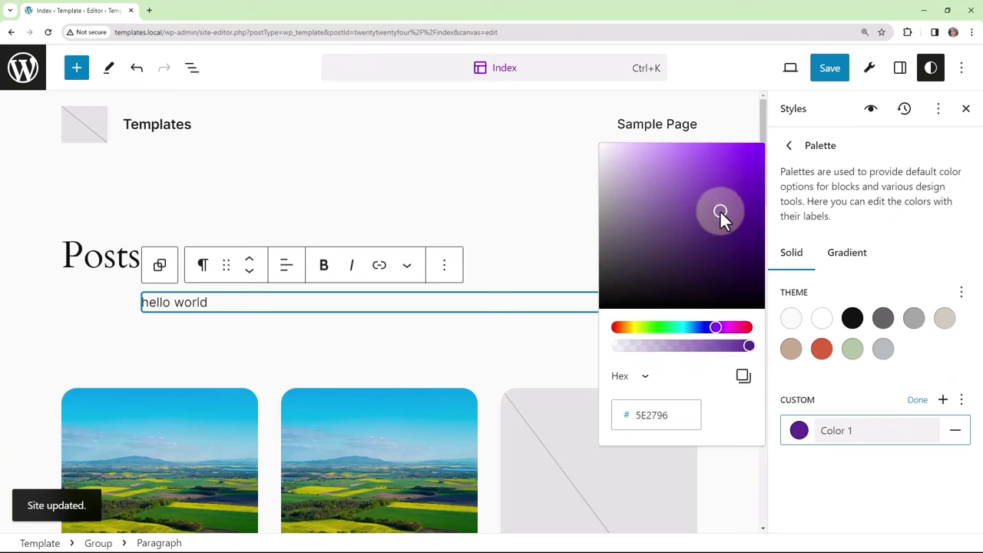
- Rename the custom colour to 'purple' and save the palette change
left_click(837, 430)
left_click(839, 432)
triple_click(839, 432)
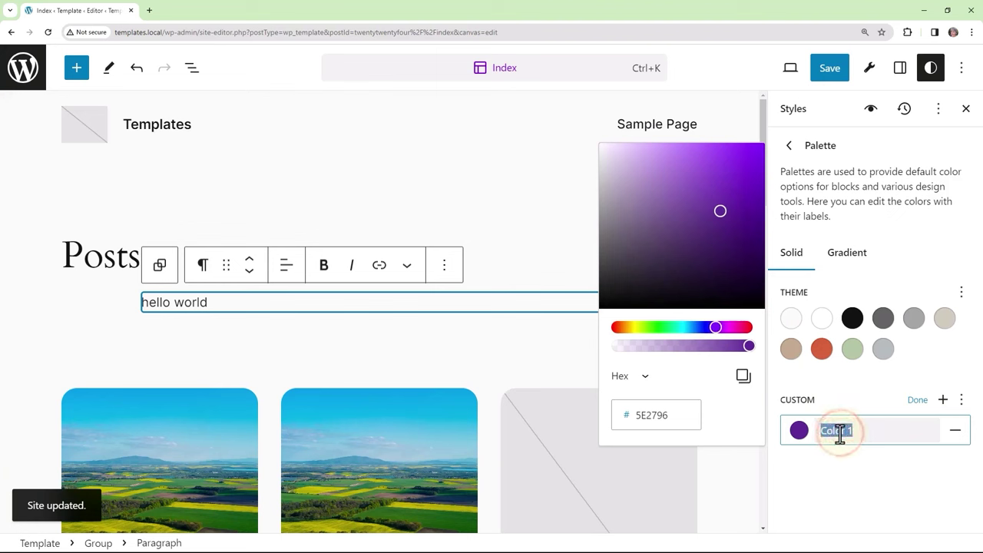
type("purple")
left_click(914, 404)
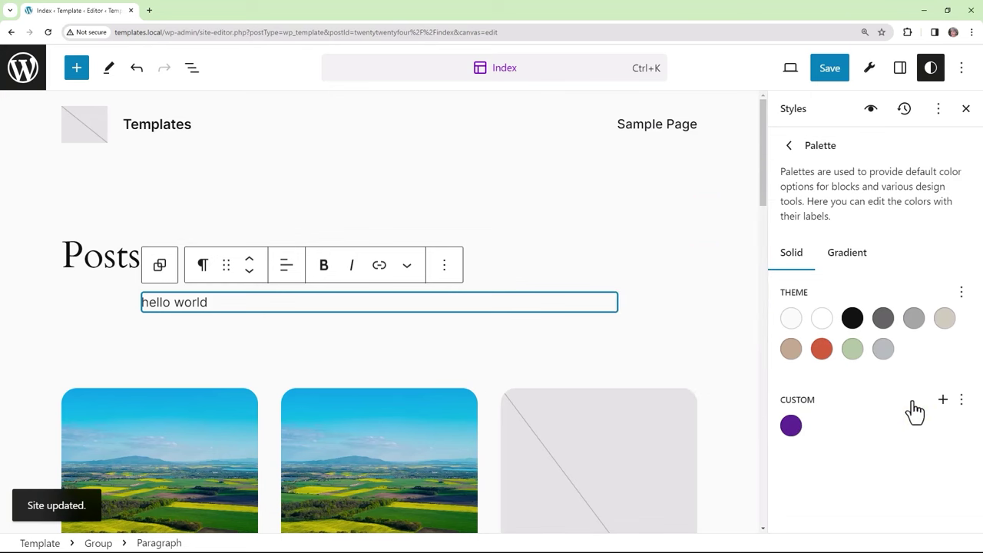
left_click(828, 69)
left_click(825, 69)
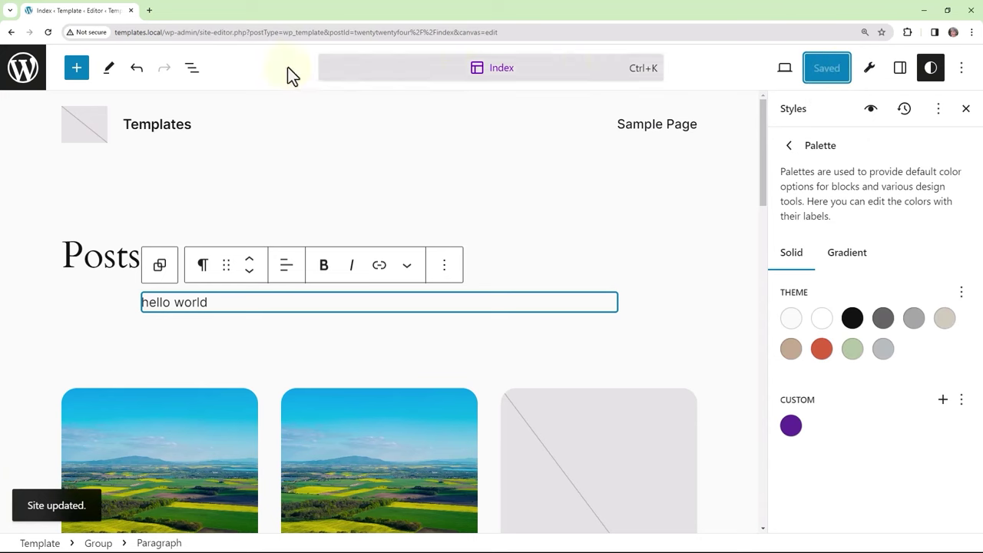
- Leave the template editor and return to the Templates list via Manage all templates
left_click(17, 77)
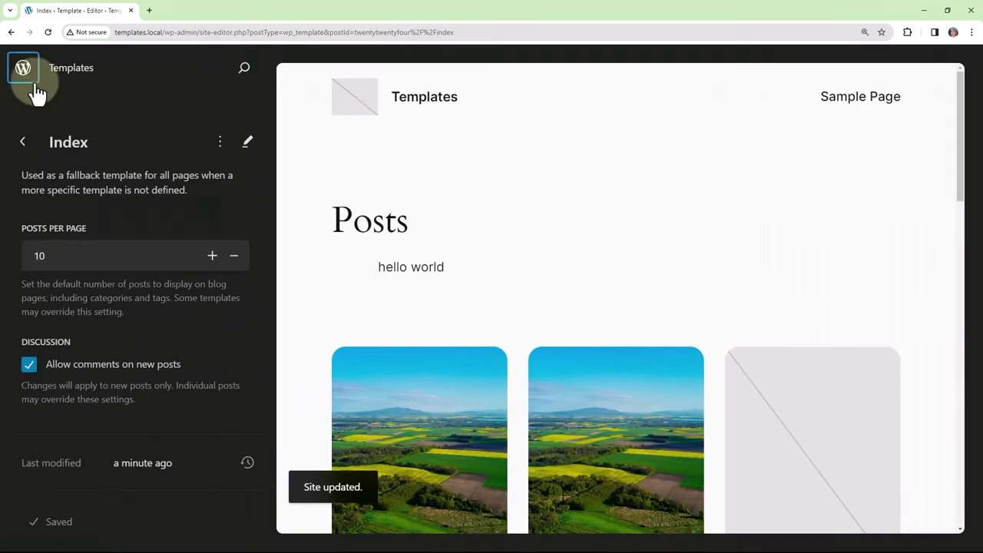
left_click(20, 144)
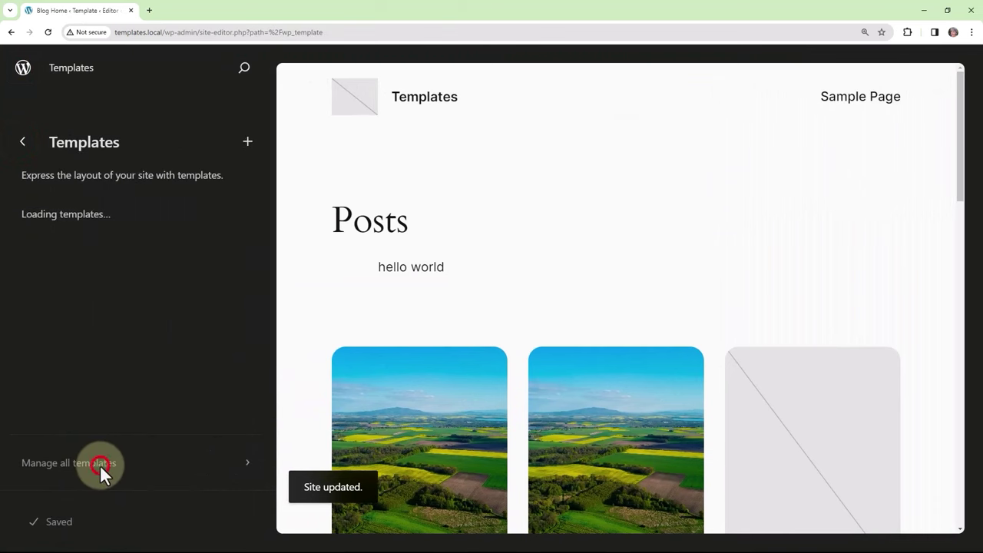
left_click(100, 463)
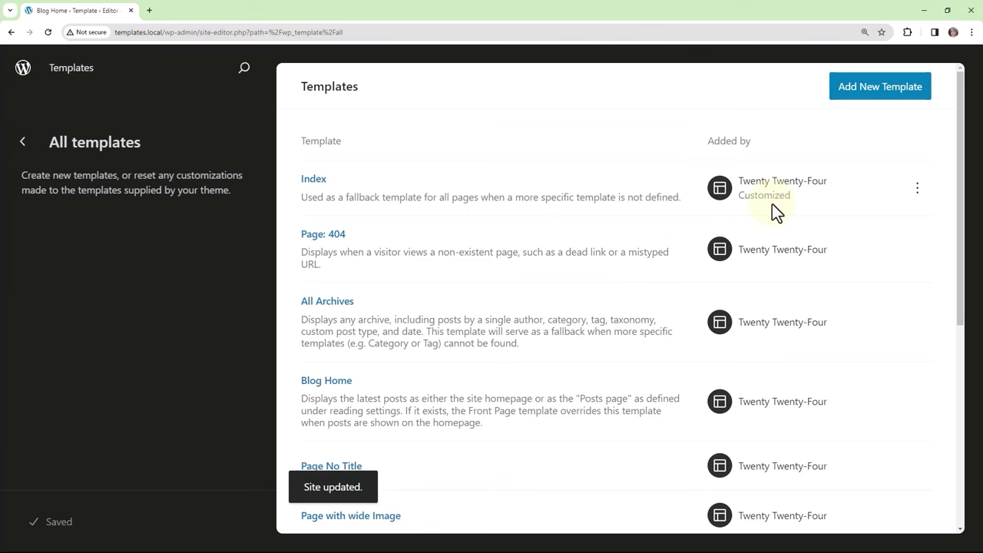
left_click(23, 142)
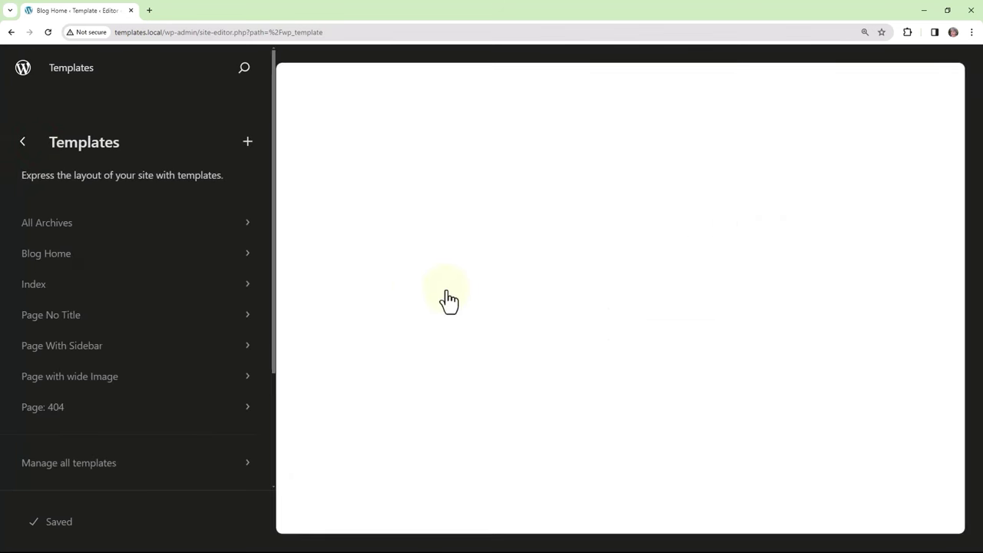
- Save the user changes into the theme files with Create Block Theme, then view all templates
left_click(812, 296)
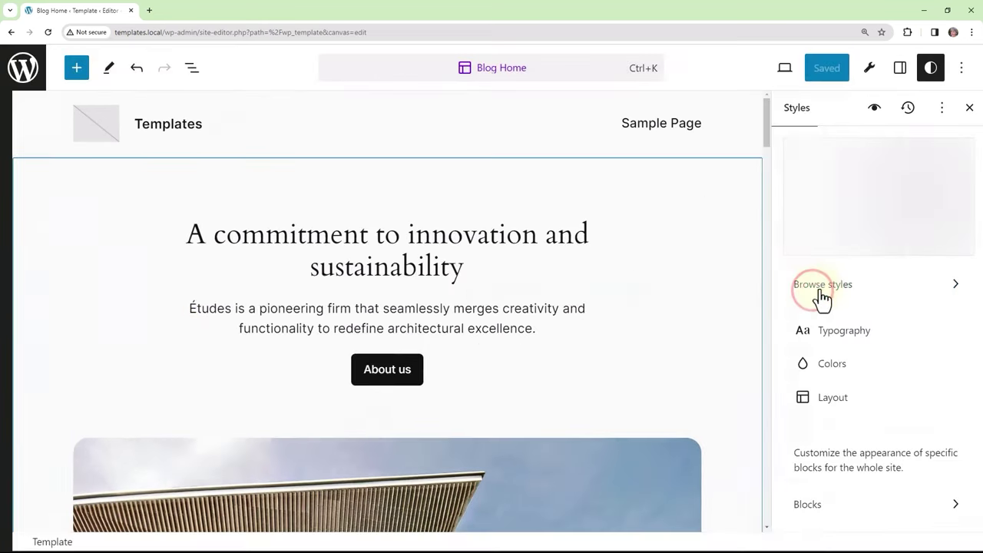
left_click(869, 71)
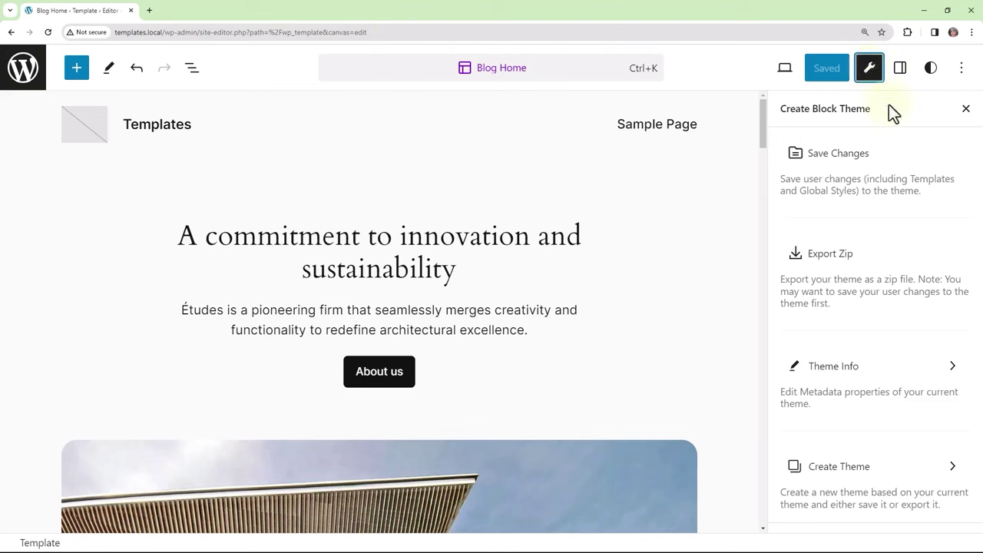
left_click(841, 157)
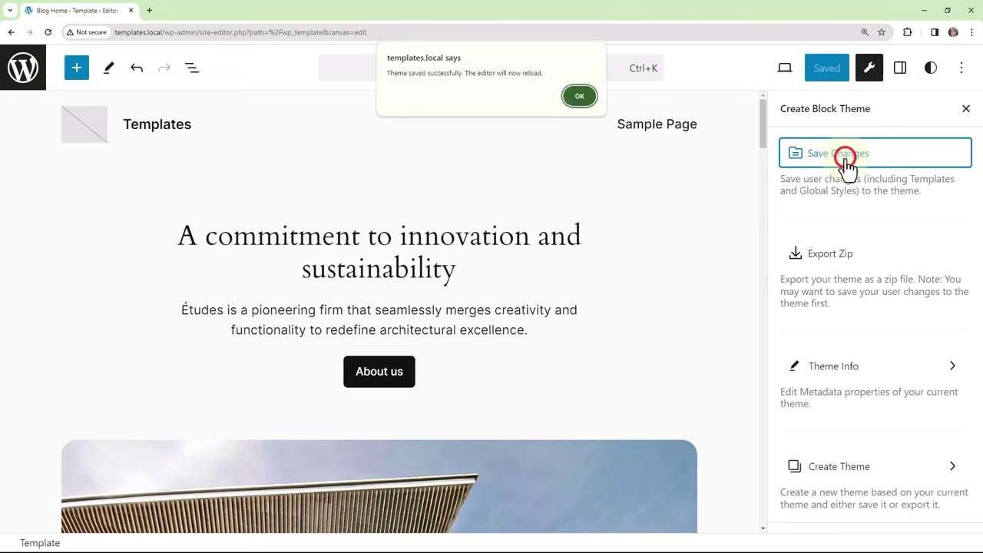
left_click(570, 99)
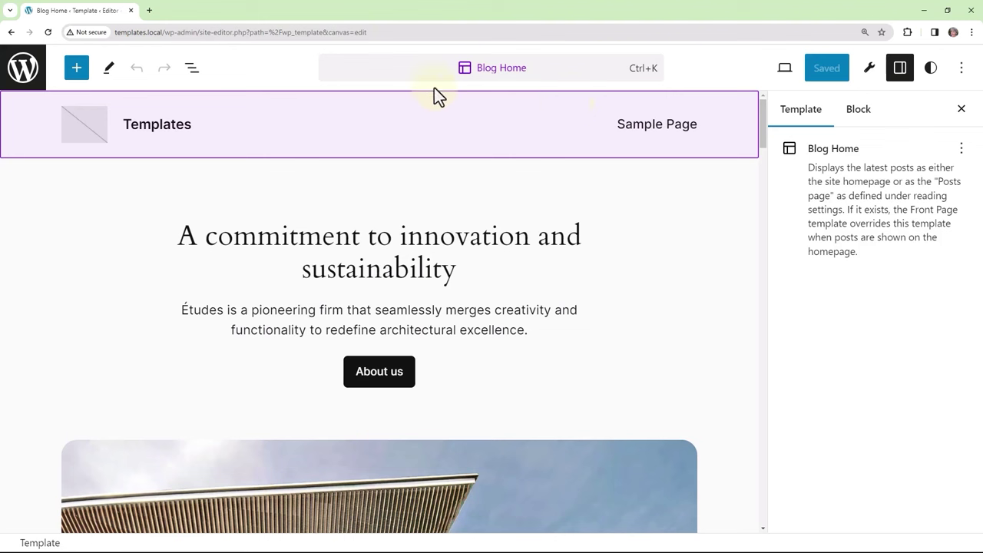
left_click(23, 73)
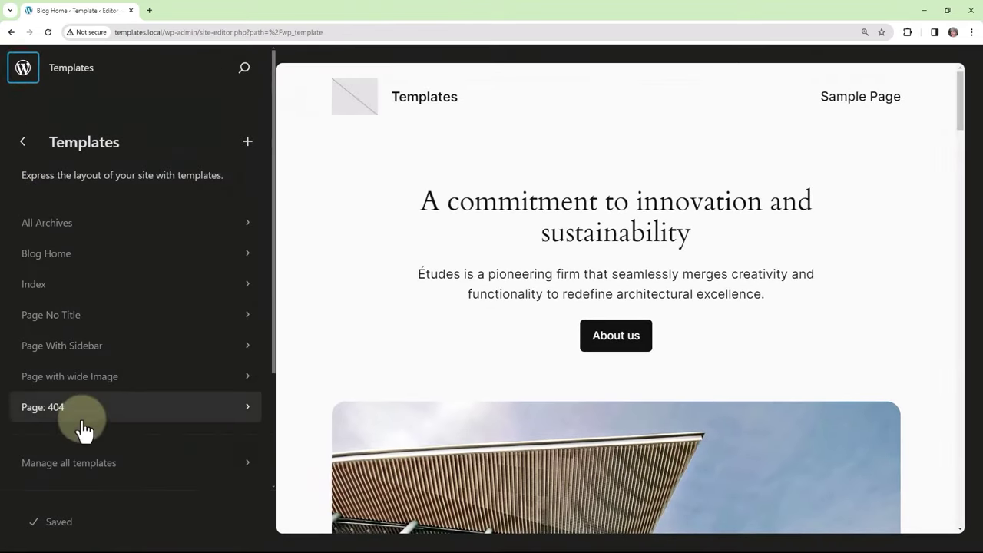
left_click(77, 465)
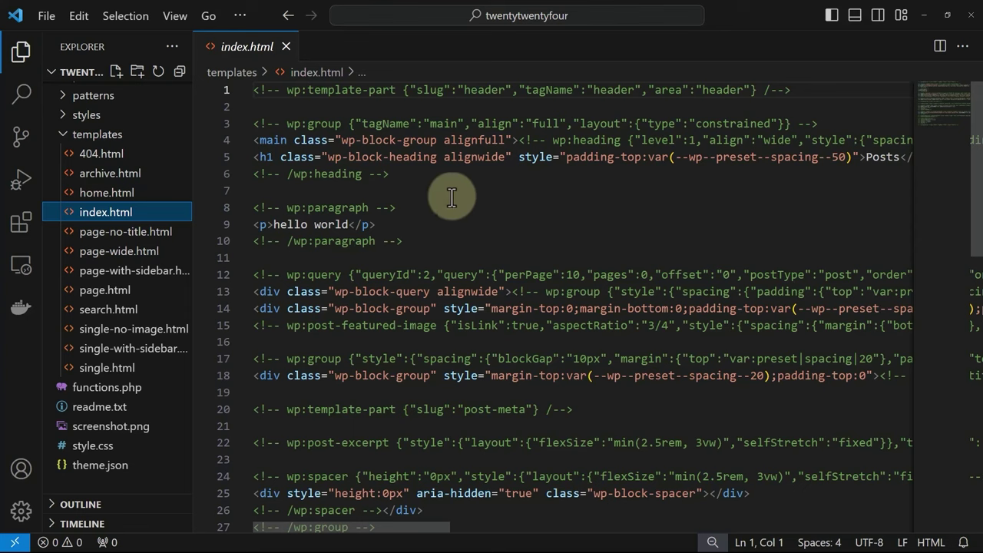
- Open theme.json in VS Code and search it for 'pur' to find the purple entry
left_click(101, 470)
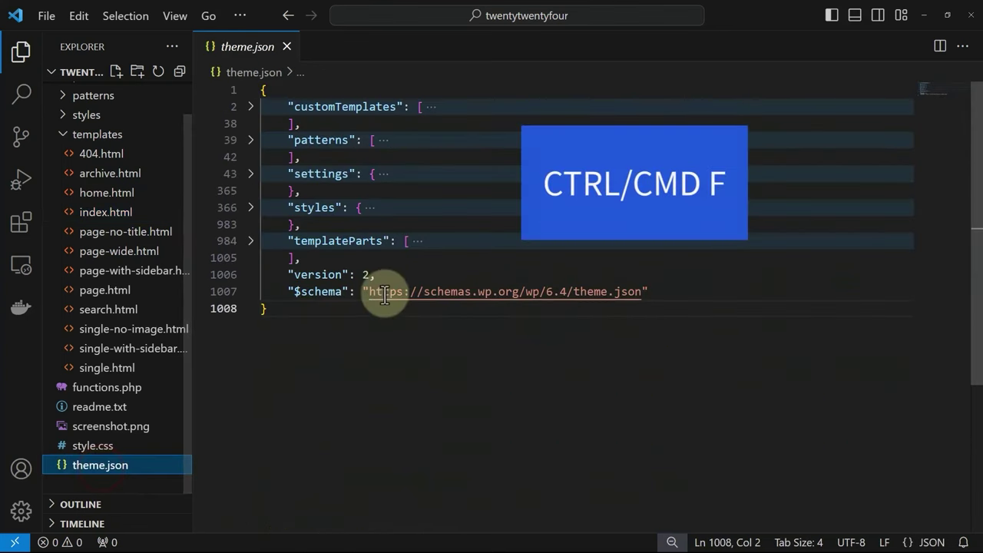
left_click(499, 338)
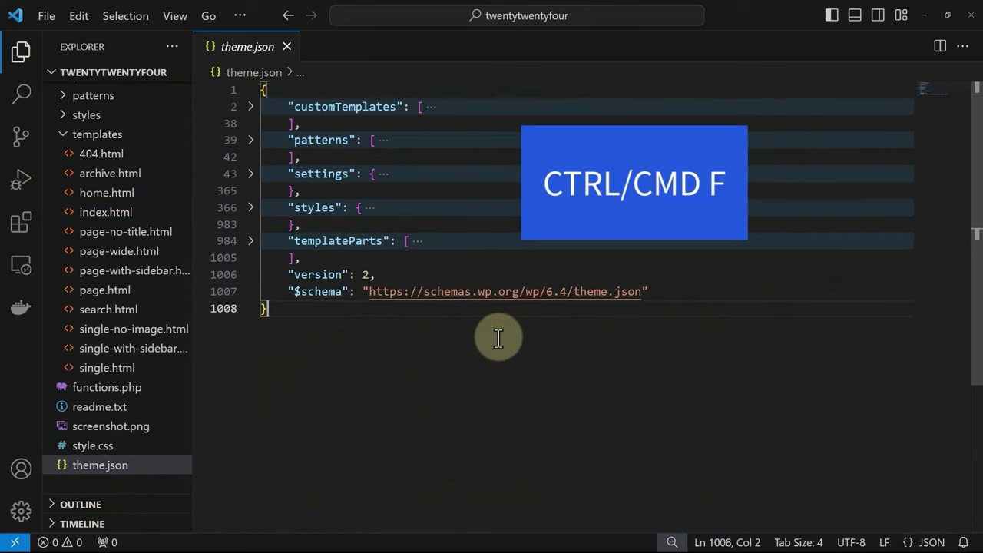
key("ctrl+f")
type("pur")
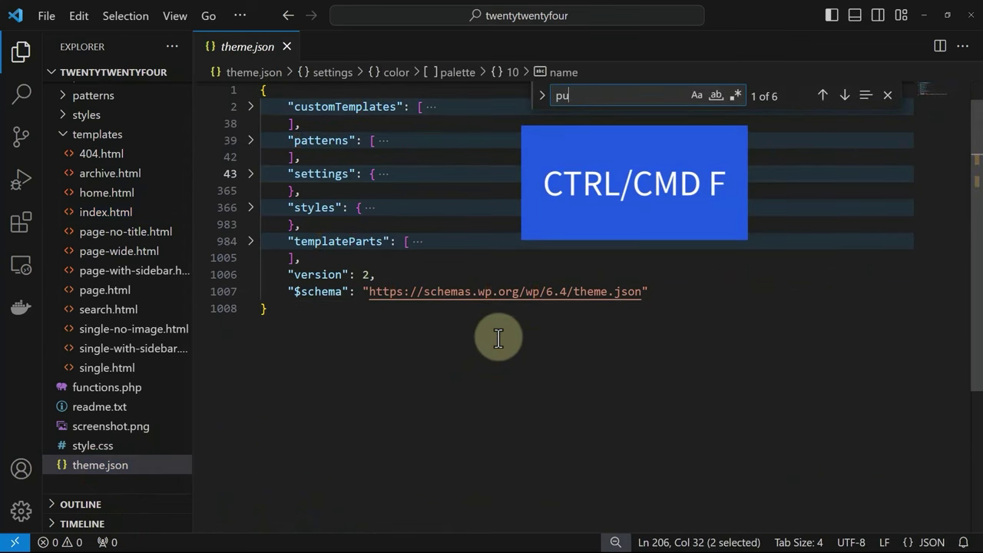